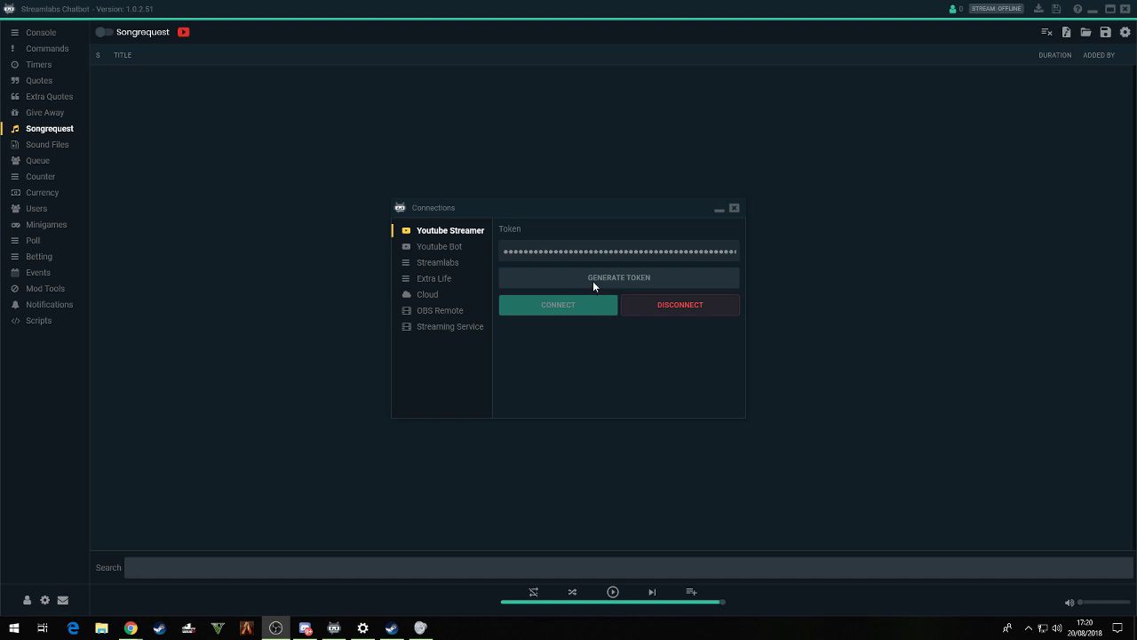
{"action": "left_click", "coordinate": [439, 250]}
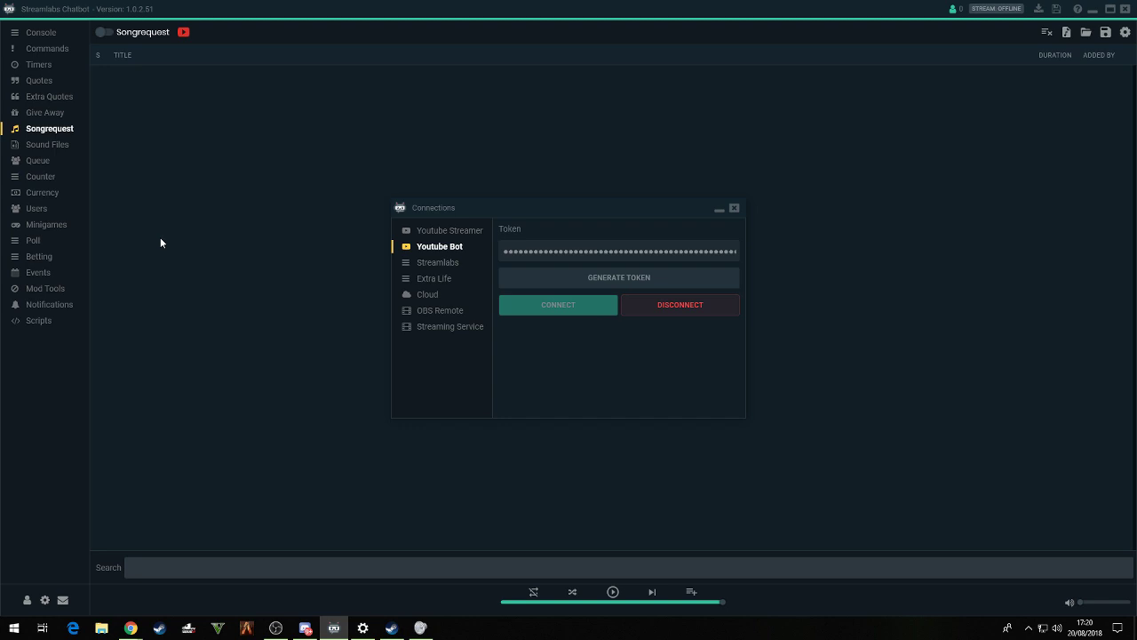
Add a new active timer named 'hello' with the response 'hello'.
{"action": "left_click", "coordinate": [47, 68]}
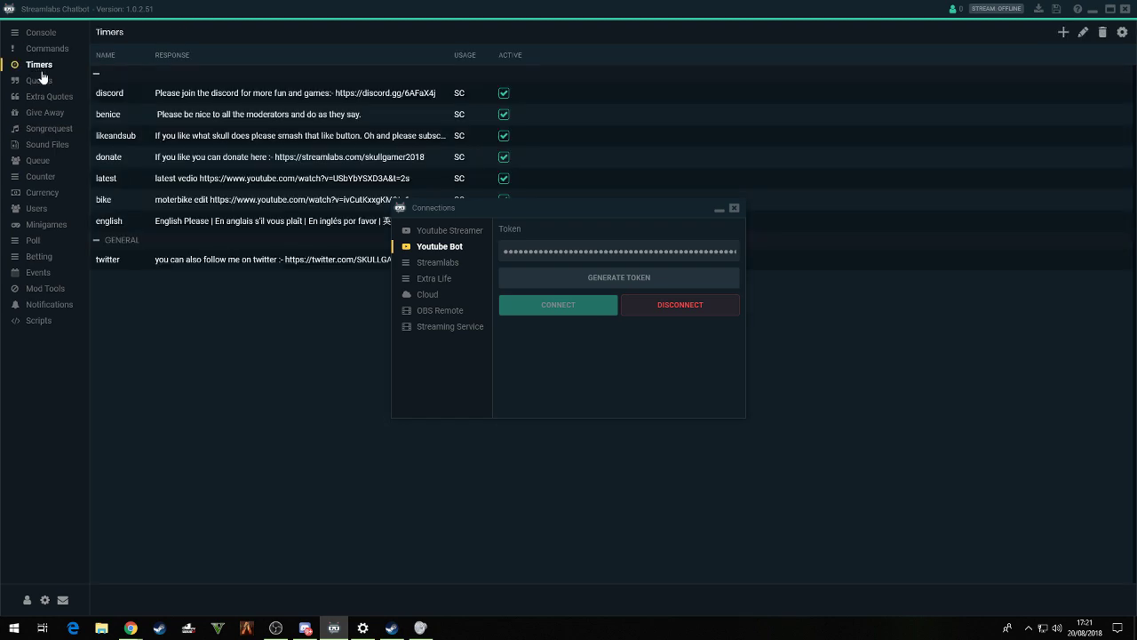
{"action": "left_click", "coordinate": [719, 214]}
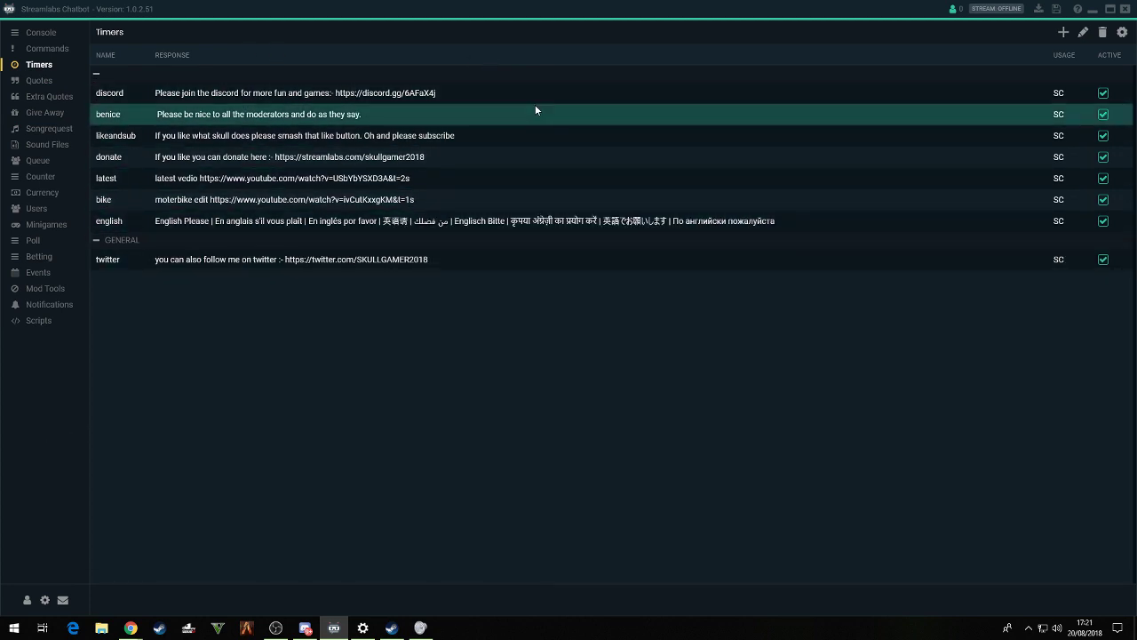
{"action": "left_click", "coordinate": [1063, 33]}
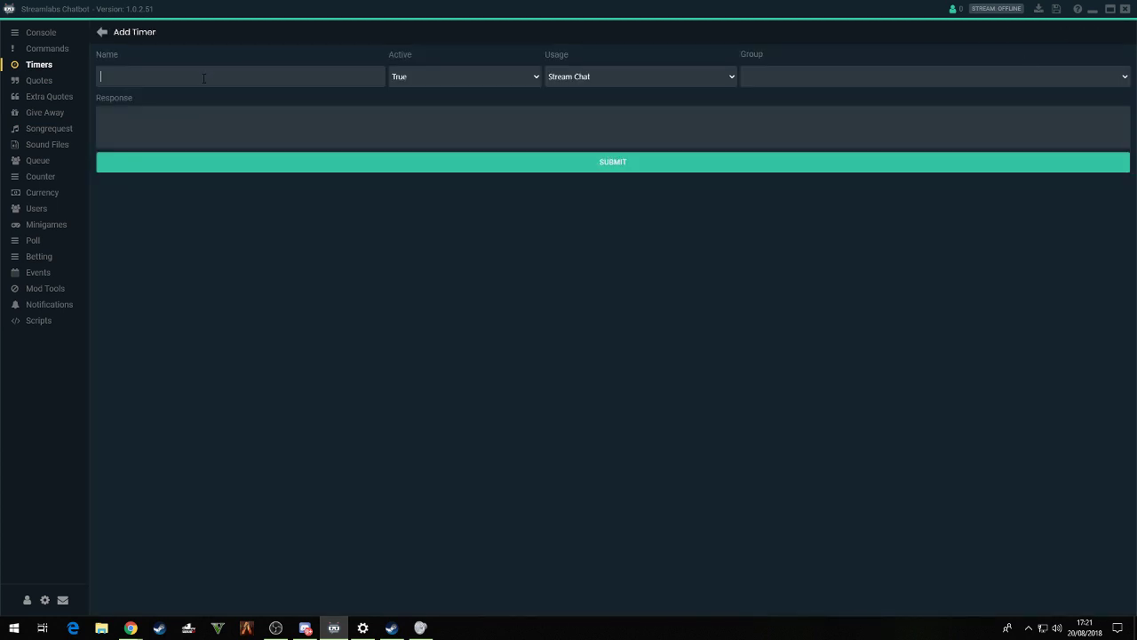
{"action": "type", "text": "he"}
{"action": "type", "text": "llo"}
{"action": "left_click", "coordinate": [258, 123]}
{"action": "type", "text": "hello"}
{"action": "left_click", "coordinate": [553, 163]}
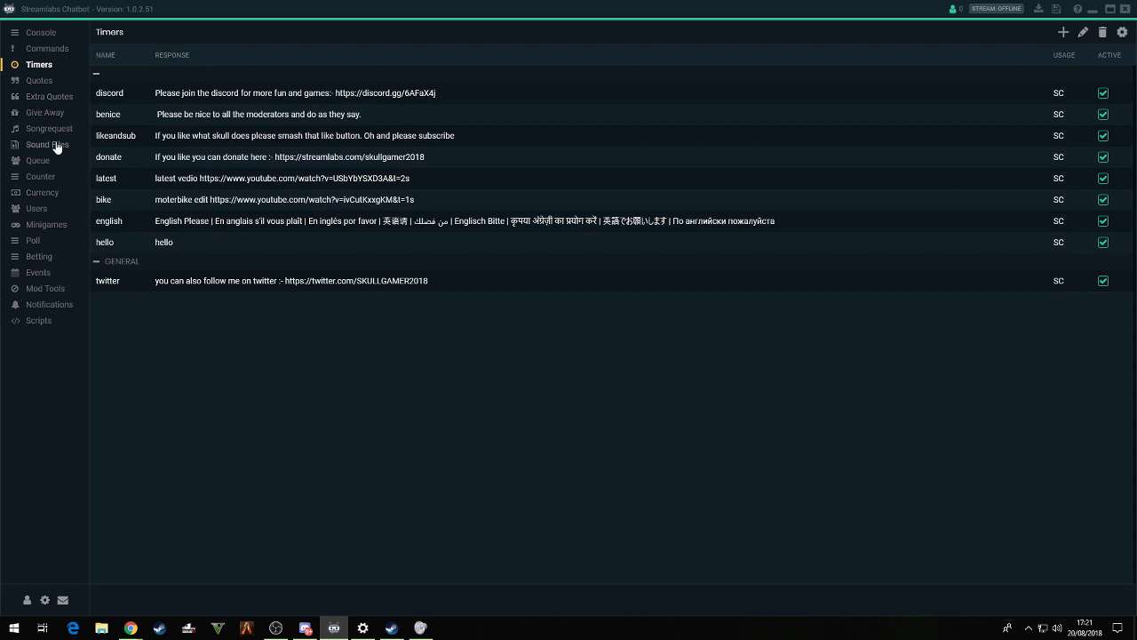
Reset the giveaway, refunding entered users and clearing all users and messages.
{"action": "left_click", "coordinate": [44, 113]}
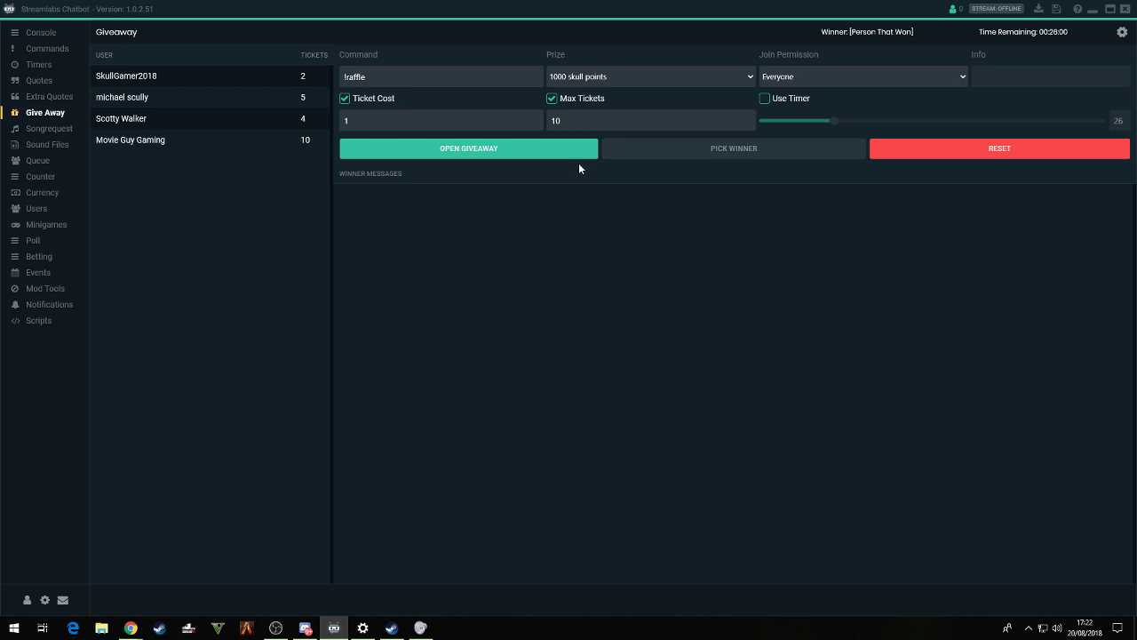
{"action": "left_click", "coordinate": [999, 151]}
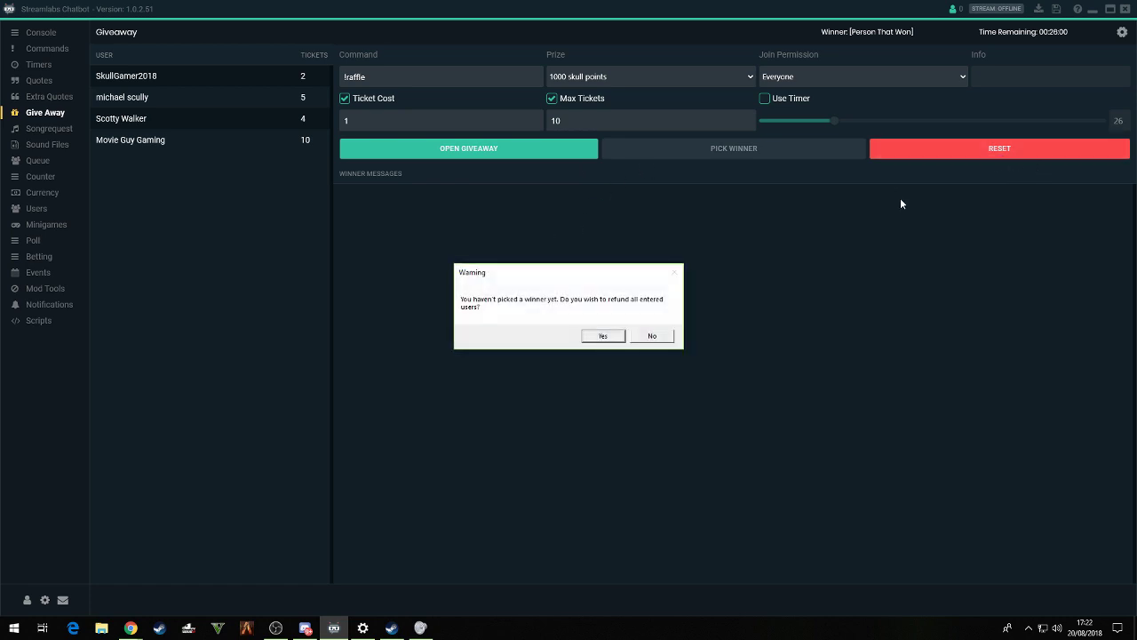
{"action": "left_click", "coordinate": [606, 338]}
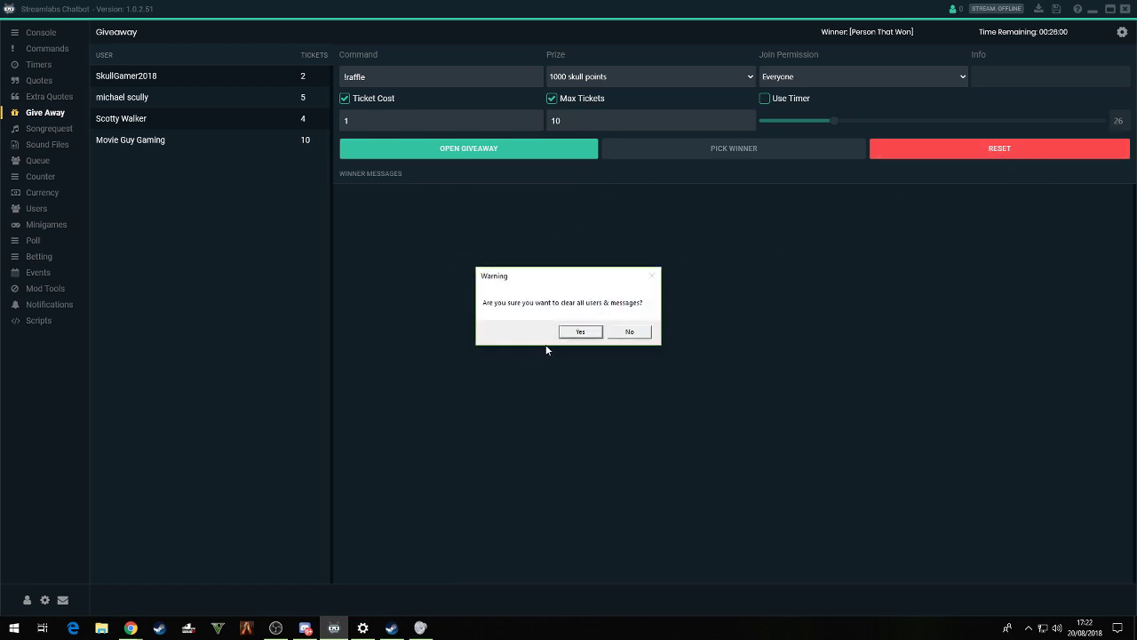
{"action": "left_click", "coordinate": [580, 333]}
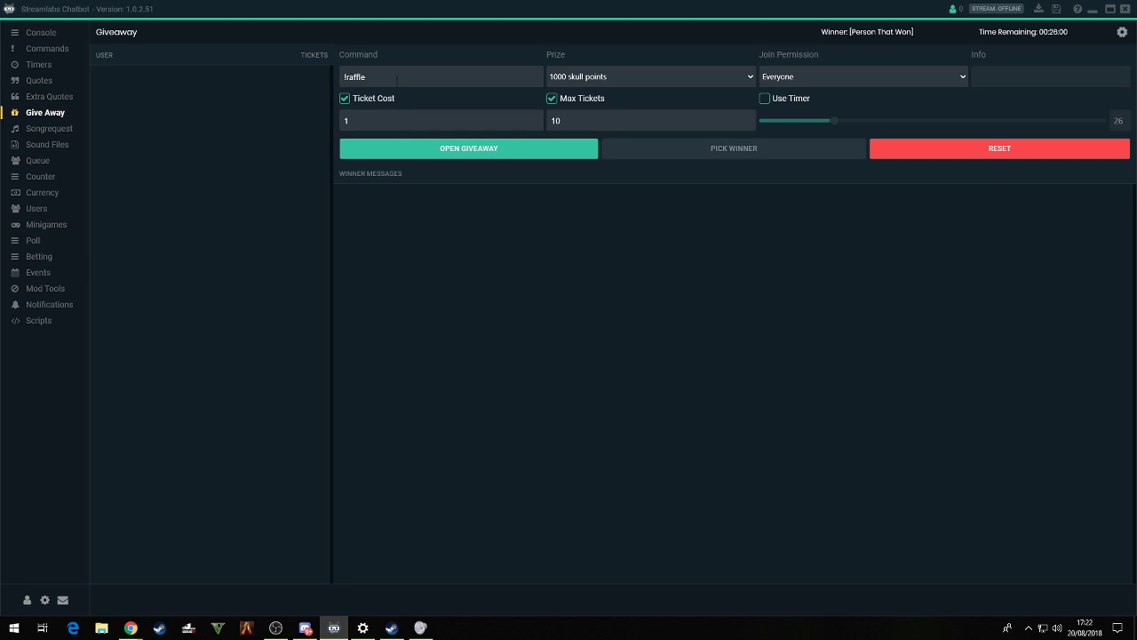
Open the !raffle giveaway, close it, reset it, then move to the Songrequest page.
{"action": "left_click", "coordinate": [399, 77]}
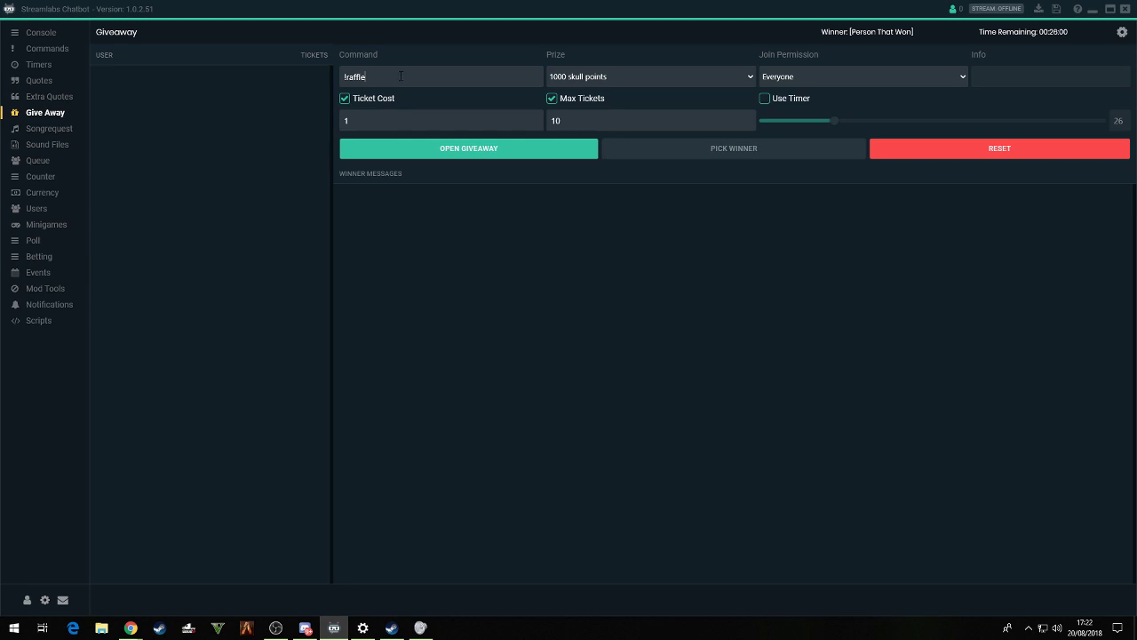
{"action": "left_click", "coordinate": [500, 160]}
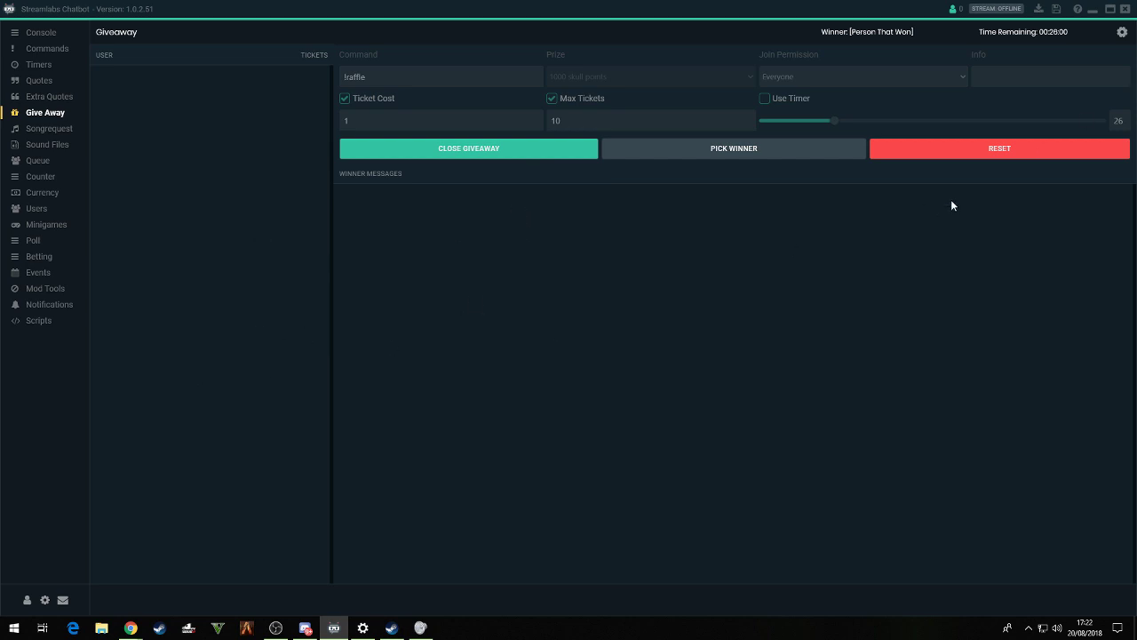
{"action": "left_click", "coordinate": [677, 155]}
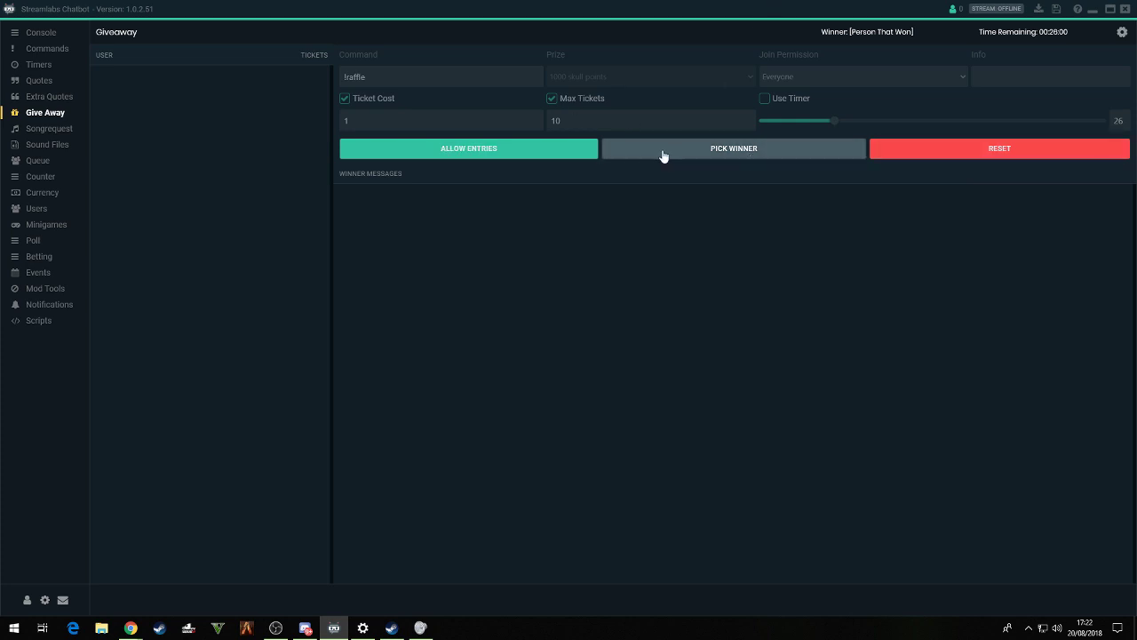
{"action": "left_click", "coordinate": [1002, 150]}
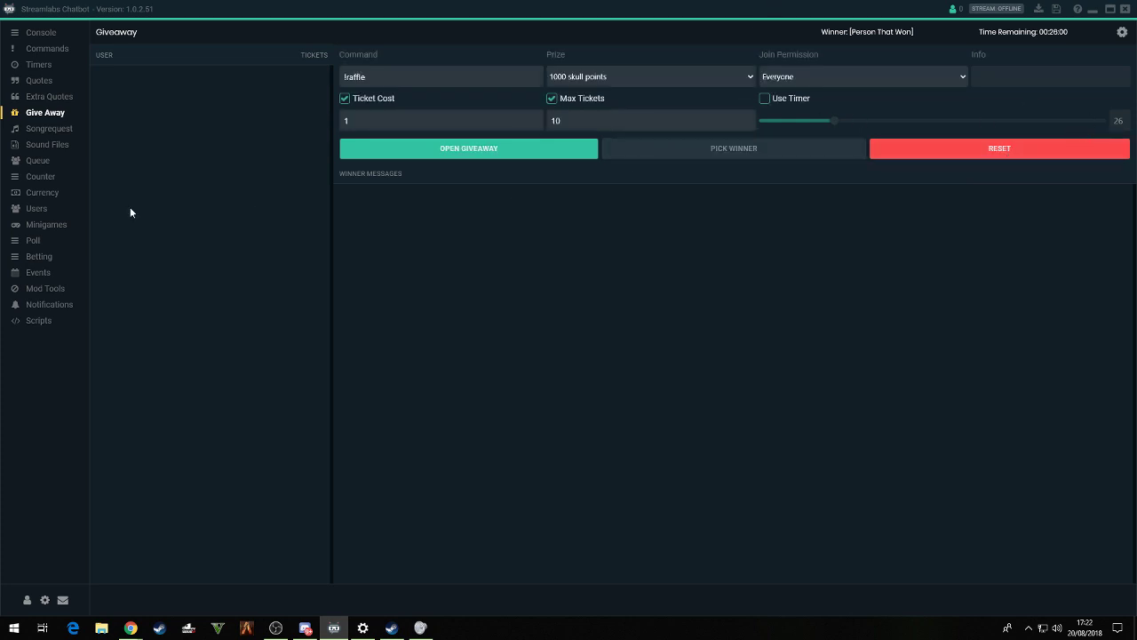
{"action": "left_click", "coordinate": [51, 130]}
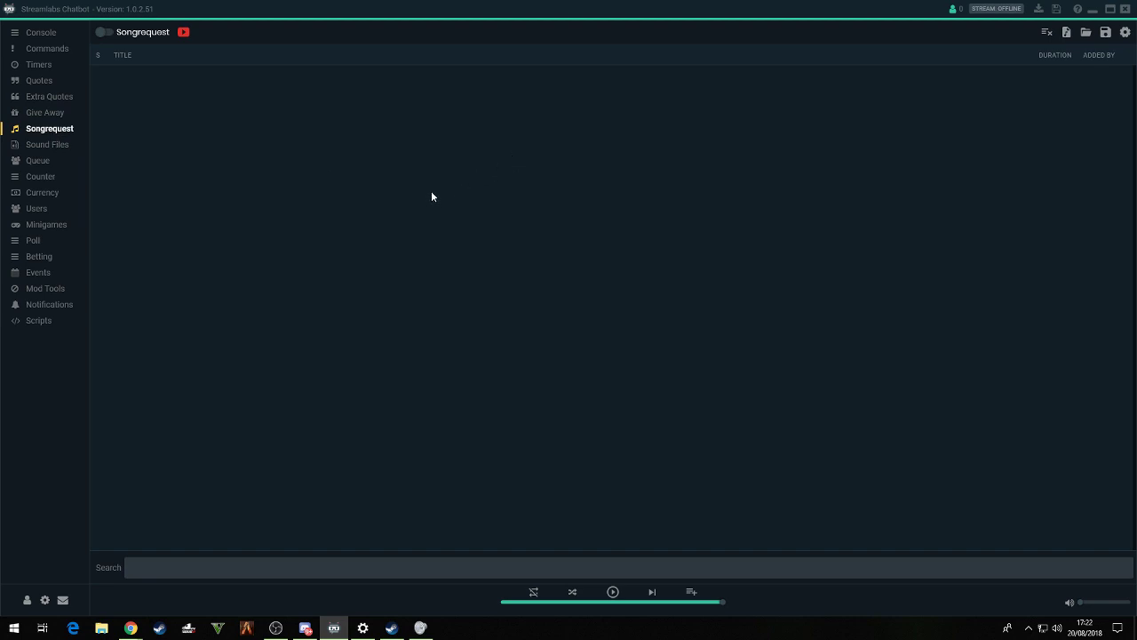
Show the Currency list and scroll through viewers' ranks, points and hours.
{"action": "left_click", "coordinate": [44, 194]}
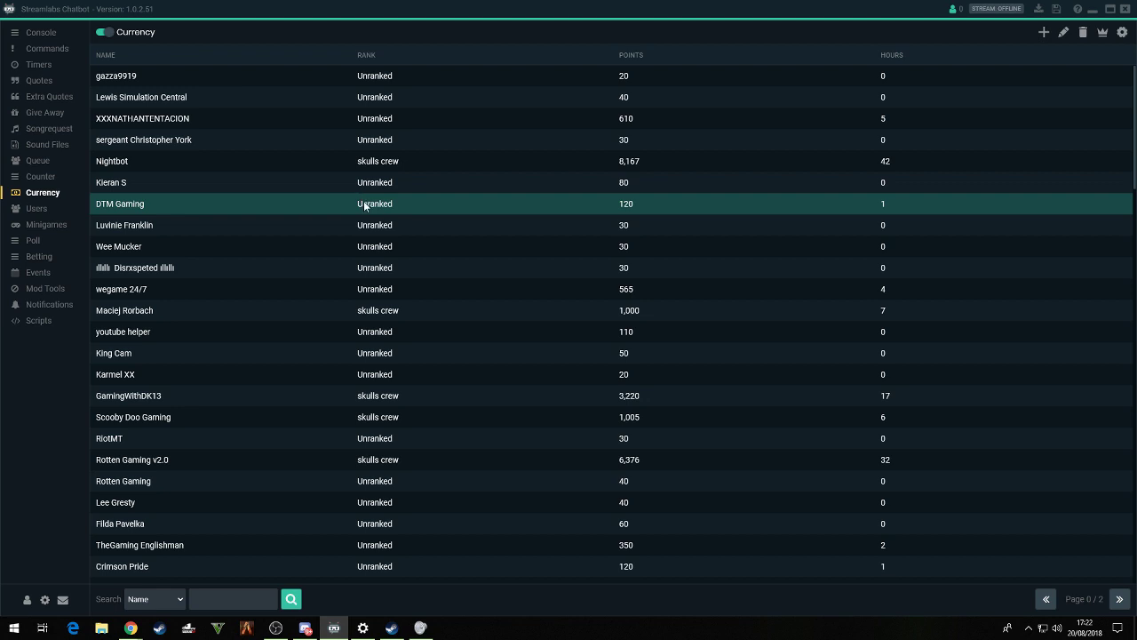
{"action": "scroll", "coordinate": [455, 283], "scroll_direction": "down", "scroll_amount": 3}
{"action": "scroll", "coordinate": [454, 282], "scroll_direction": "down", "scroll_amount": 5}
{"action": "scroll", "coordinate": [455, 283], "scroll_direction": "down", "scroll_amount": 5}
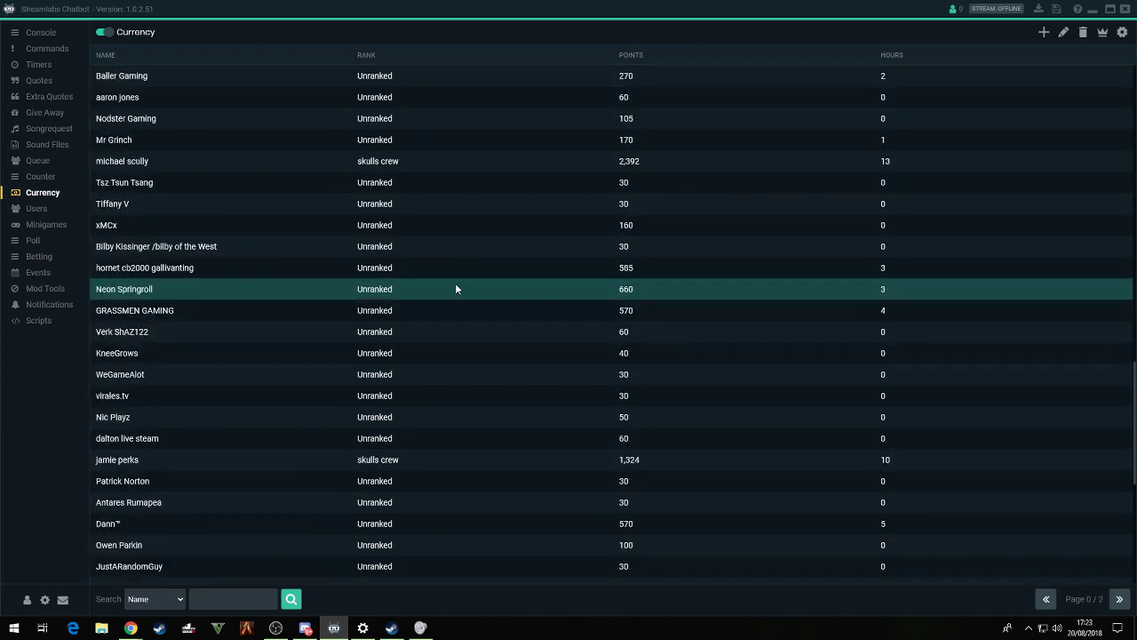
{"action": "scroll", "coordinate": [455, 289], "scroll_direction": "down", "scroll_amount": 3}
{"action": "scroll", "coordinate": [455, 289], "scroll_direction": "up", "scroll_amount": 8}
{"action": "scroll", "coordinate": [455, 289], "scroll_direction": "up", "scroll_amount": 8}
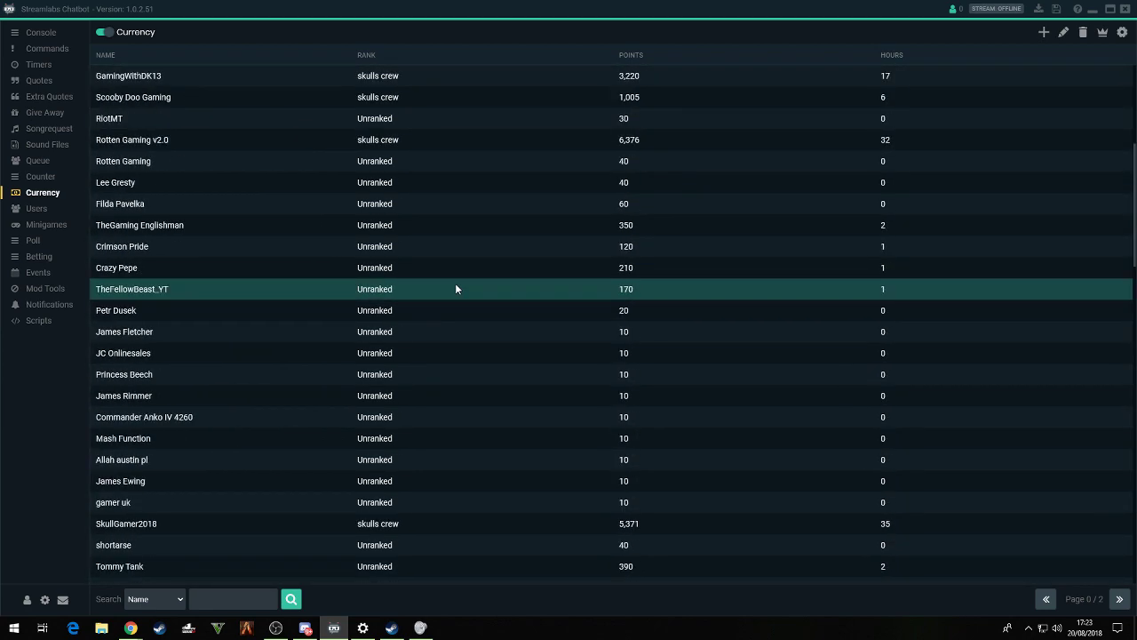
{"action": "scroll", "coordinate": [455, 289], "scroll_direction": "up", "scroll_amount": 5}
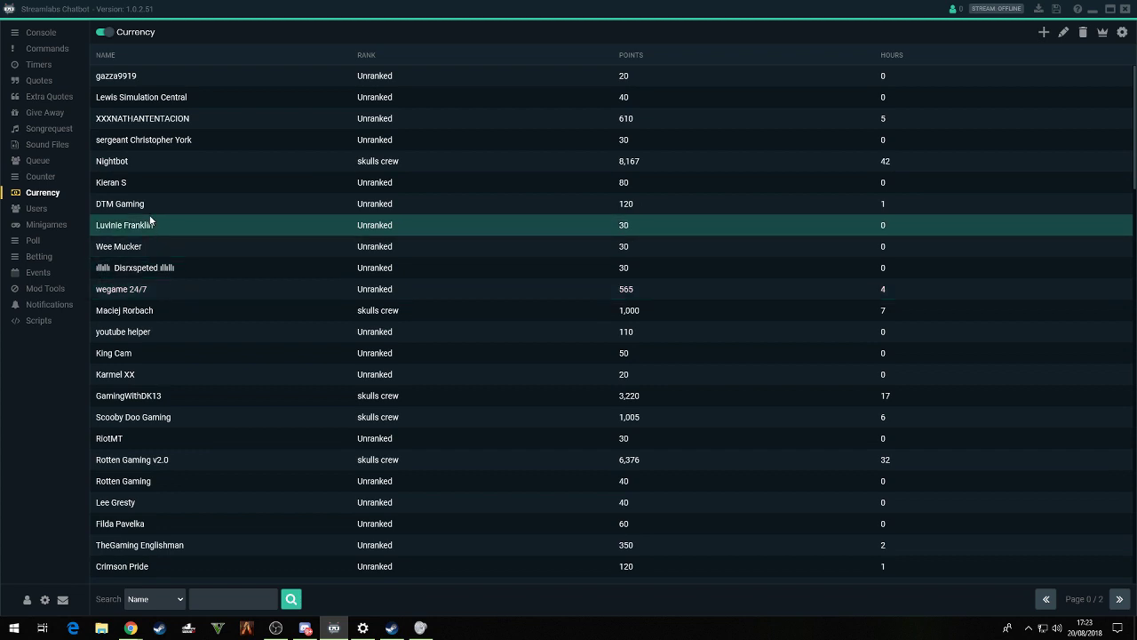
Step through the Minigames and Poll pages to the empty Events page.
{"action": "left_click", "coordinate": [62, 227]}
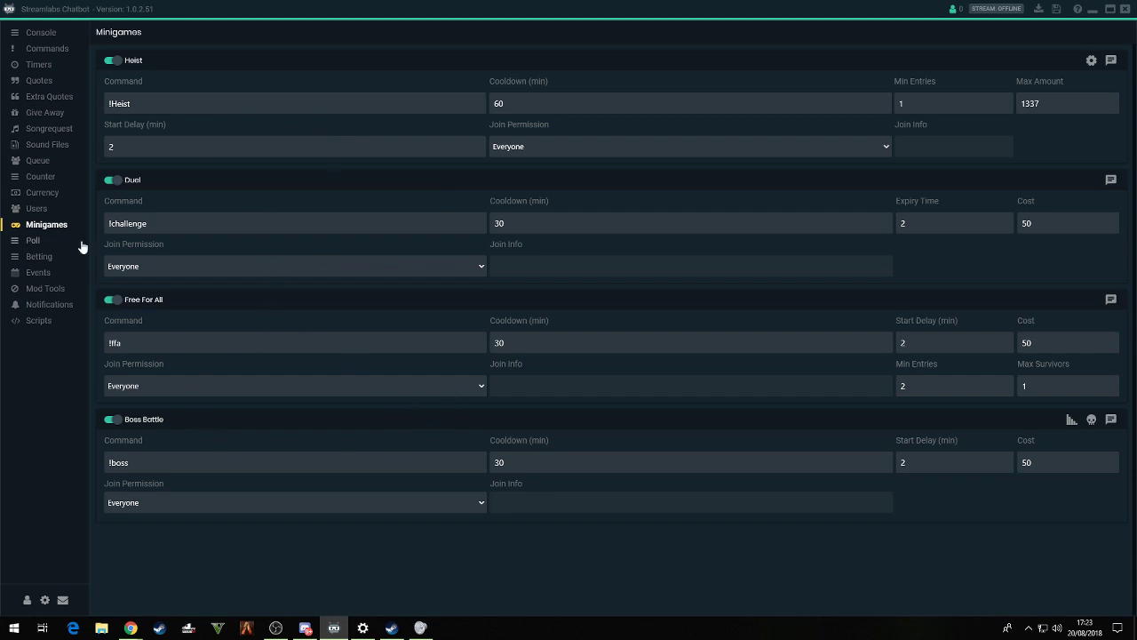
{"action": "left_click", "coordinate": [41, 242]}
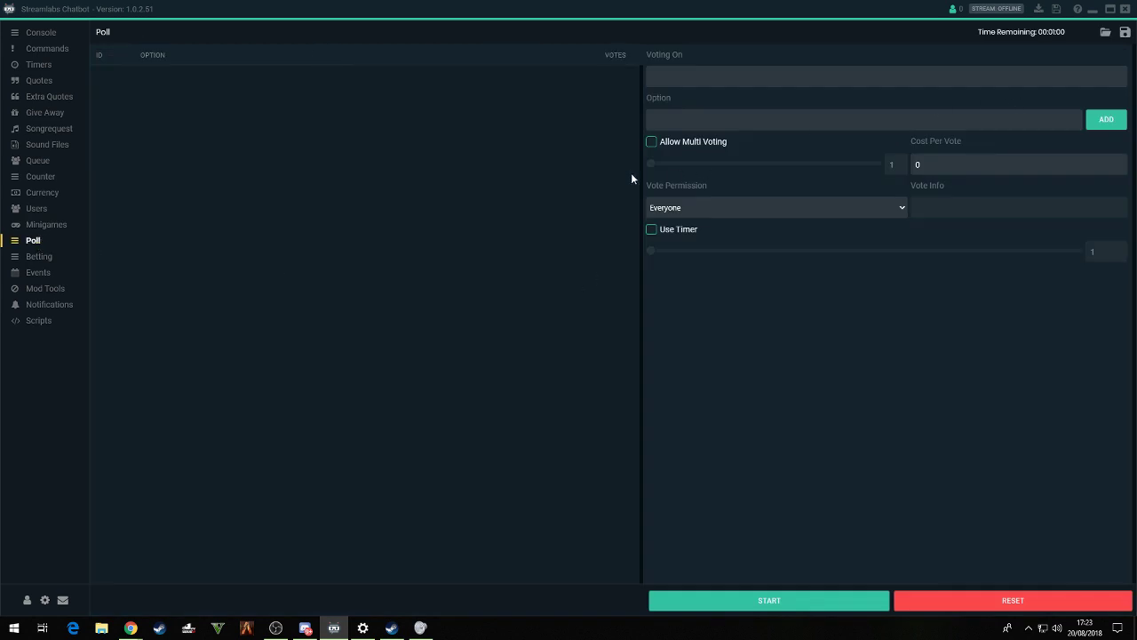
{"action": "left_click", "coordinate": [43, 275]}
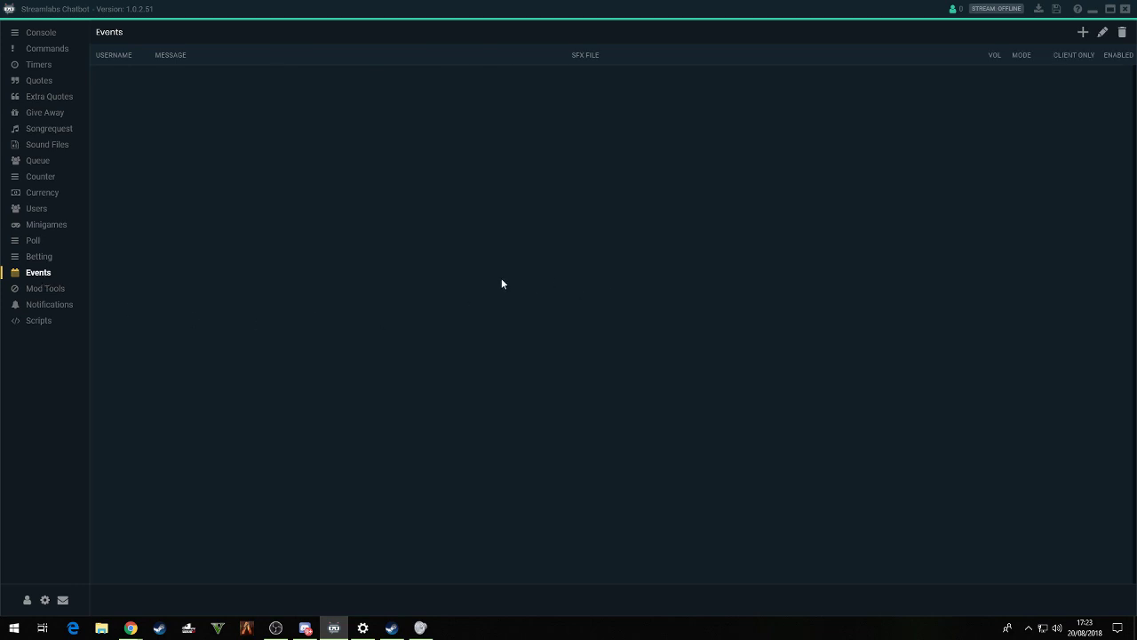